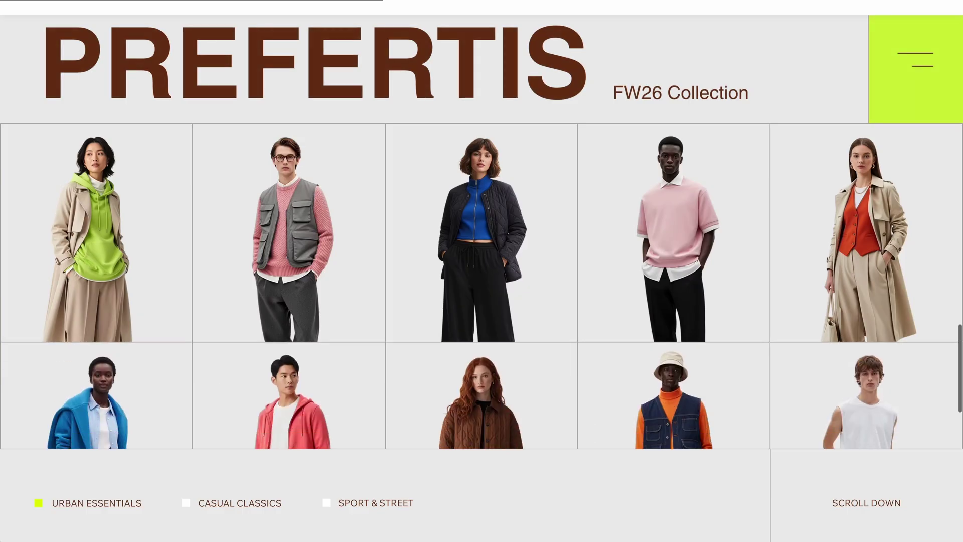
{"action": "scroll", "coordinate": [482, 321], "scroll_direction": "down", "scroll_amount": 5}
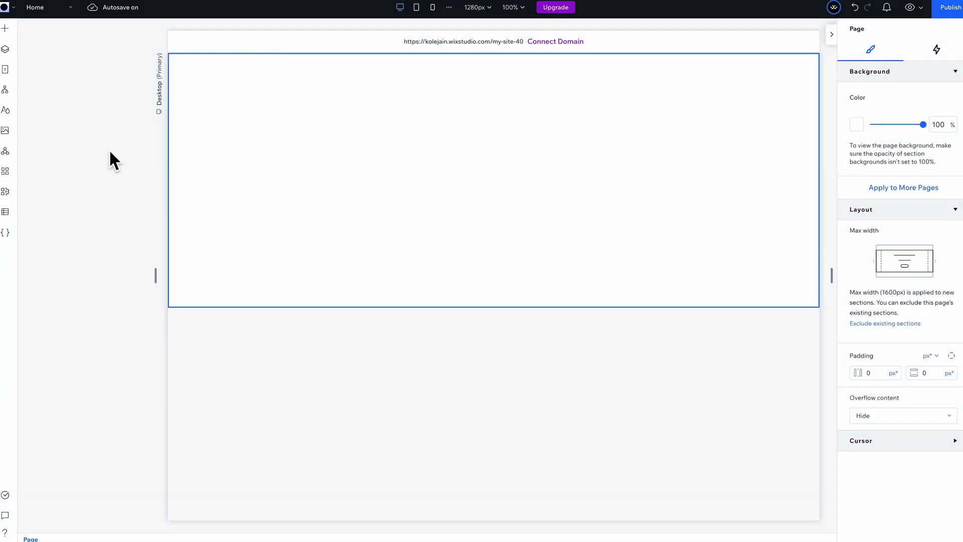
Step: Switch the View > Sizing Preference option to Always Show Advanced
{"action": "left_click", "coordinate": [12, 7]}
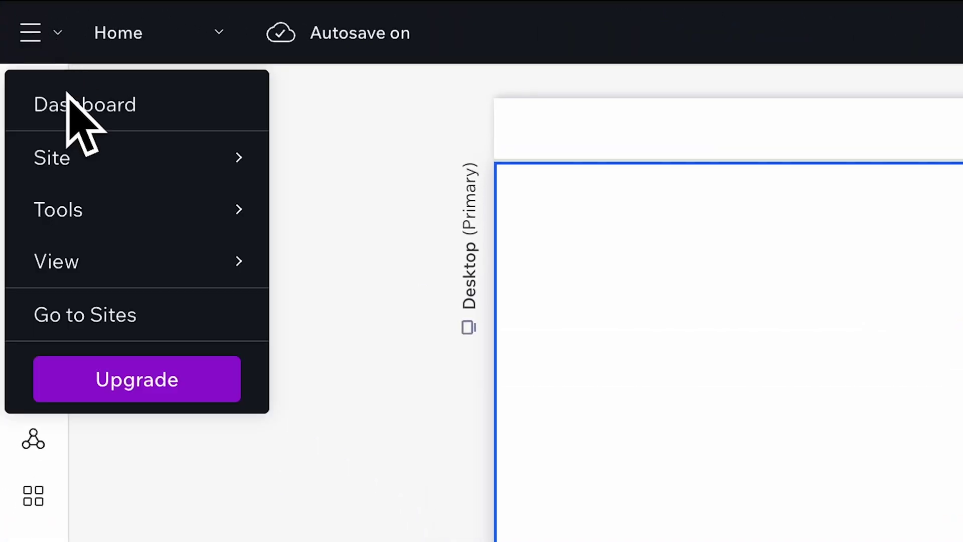
{"action": "mouse_move", "coordinate": [132, 272]}
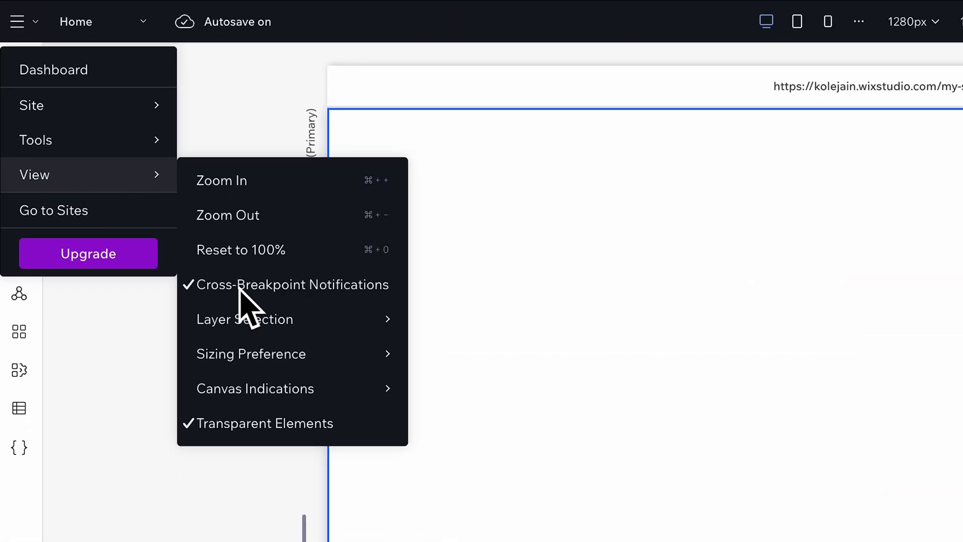
{"action": "mouse_move", "coordinate": [261, 372]}
{"action": "left_click", "coordinate": [454, 394]}
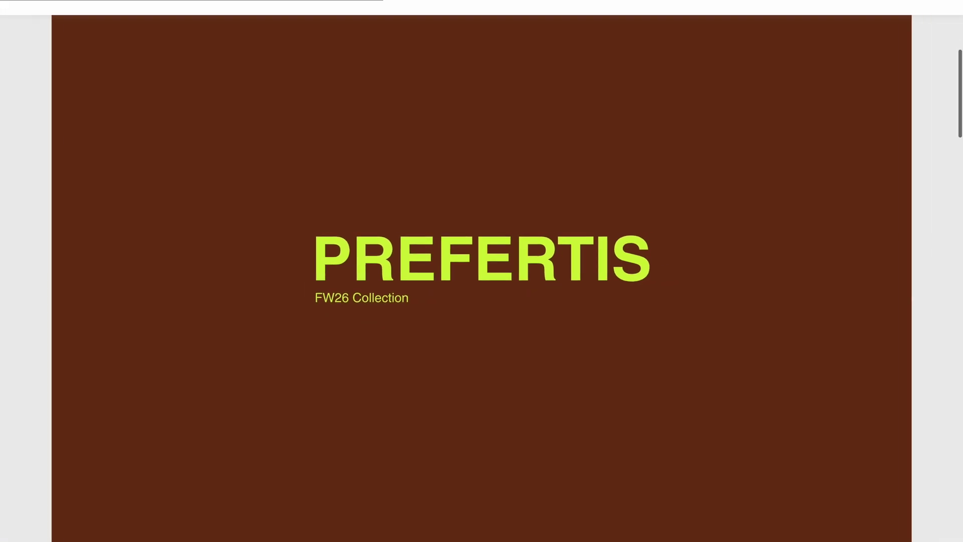
{"action": "scroll", "coordinate": [482, 278], "scroll_direction": "down", "scroll_amount": 5}
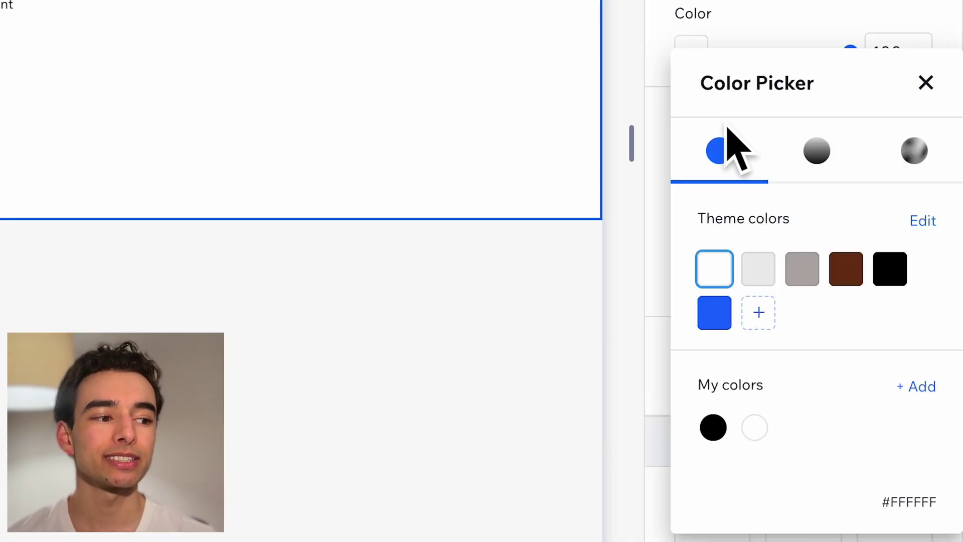
Step: Make the section light grey with a 1-column, 5-row grid: row 1 at 200 vh, rows 2–5 at 100 vh
{"action": "left_click", "coordinate": [770, 264]}
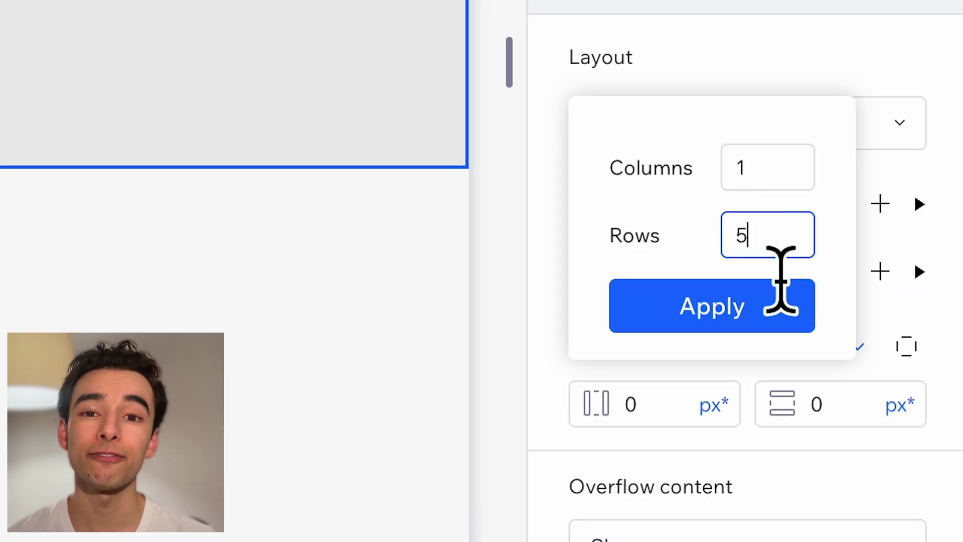
{"action": "left_click", "coordinate": [752, 308]}
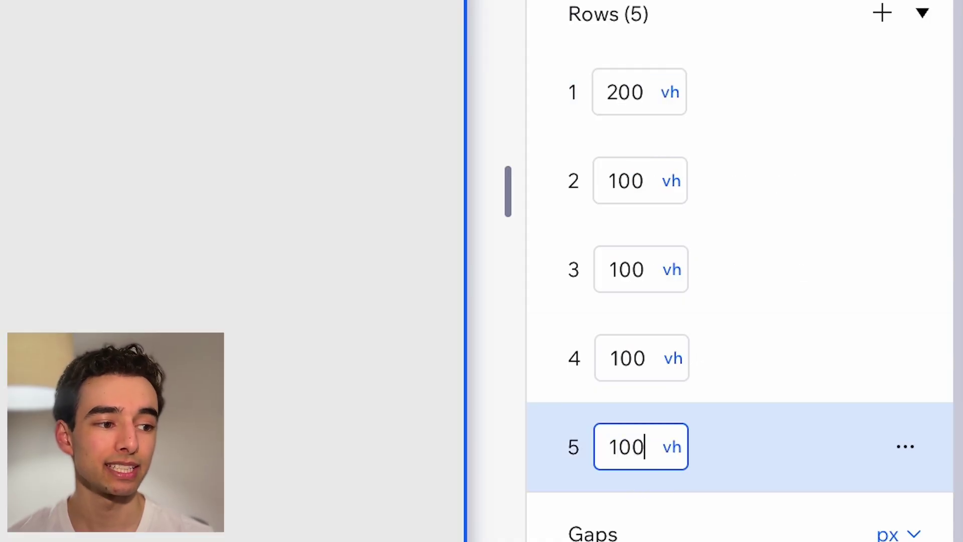
{"action": "key", "text": "Return"}
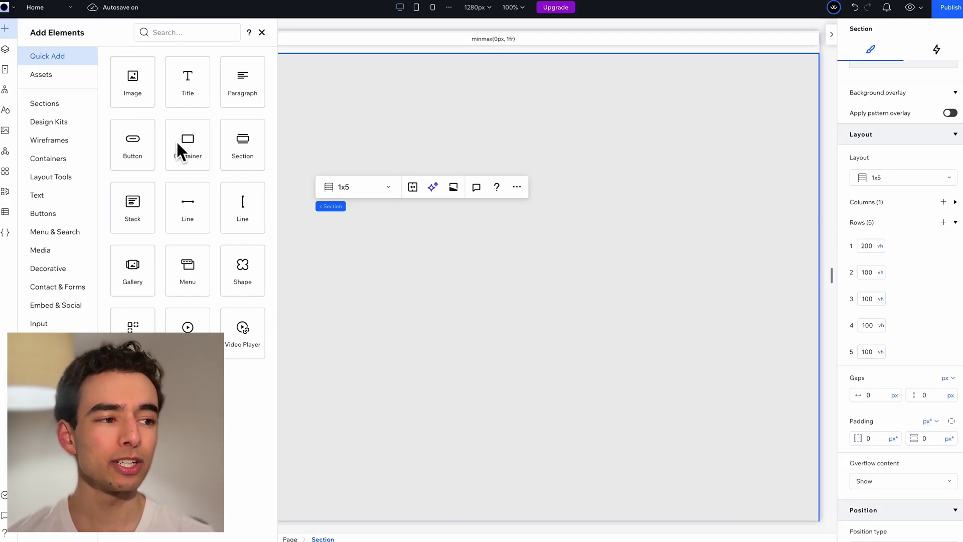
Step: Add a container to the section and set its width to 100%
{"action": "left_click_drag", "start_coordinate": [176, 141], "coordinate": [426, 151]}
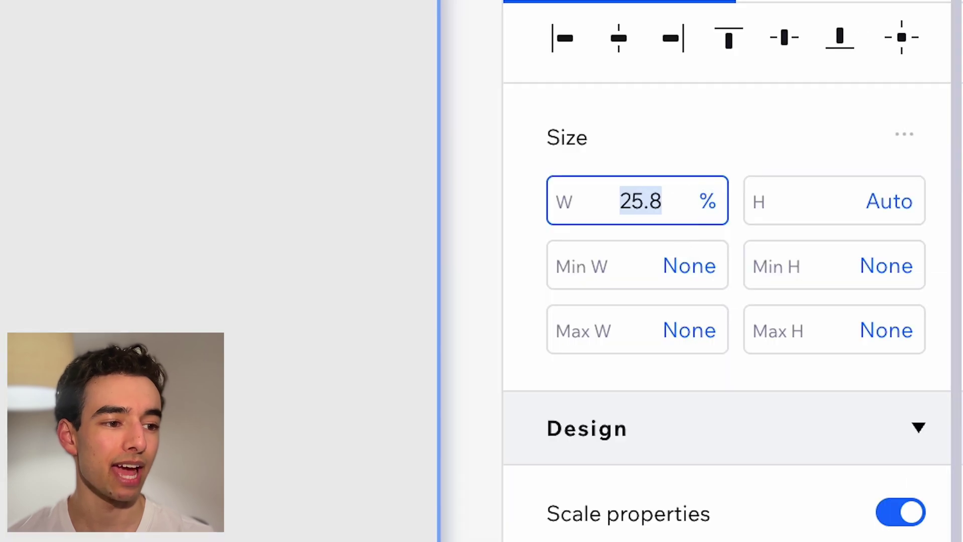
{"action": "type", "text": "100"}
{"action": "key", "text": "Return"}
Step: Give the container a 5-column, 3-row CSS grid with rows of 20, 60 and 20 vh
{"action": "scroll", "coordinate": [932, 249], "scroll_direction": "down", "scroll_amount": 10}
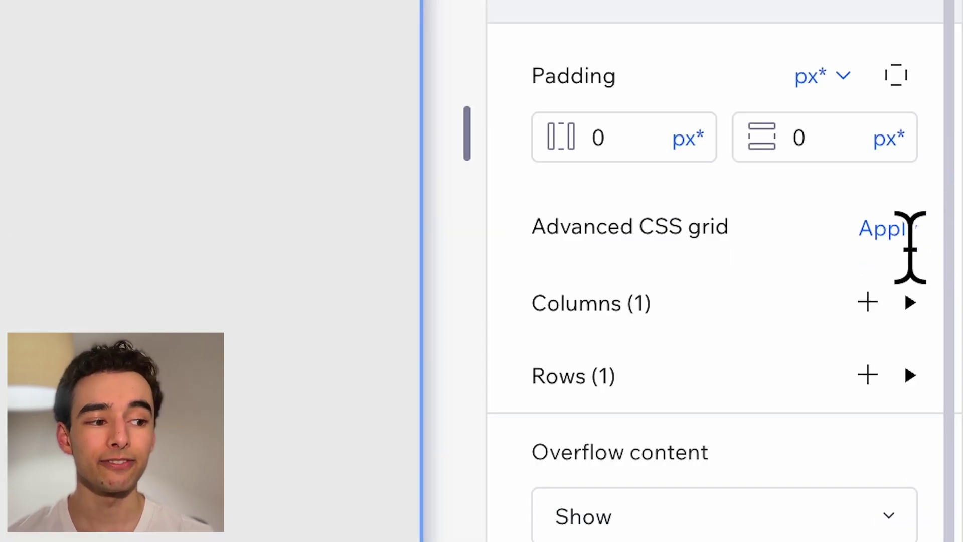
{"action": "left_click", "coordinate": [908, 233]}
{"action": "left_click", "coordinate": [743, 150]}
{"action": "key", "text": "Tab"}
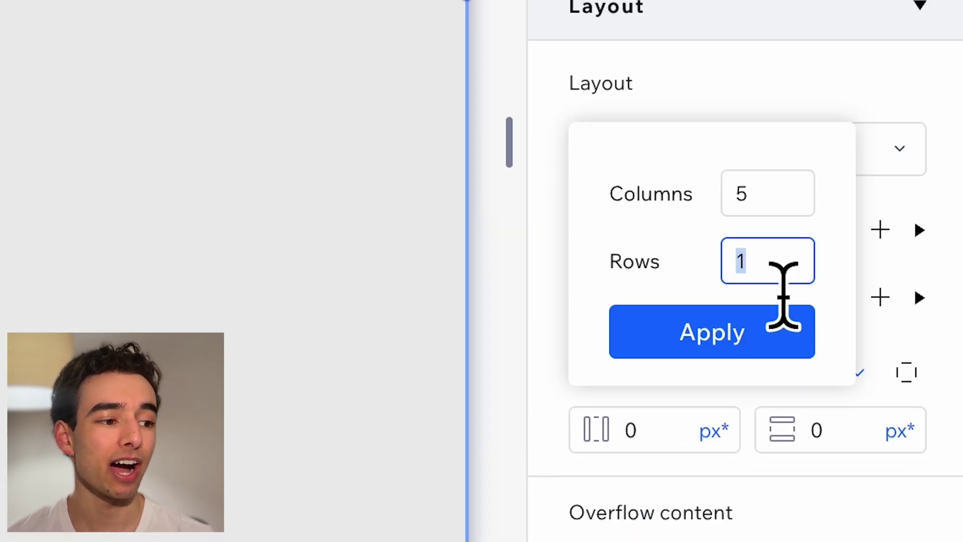
{"action": "left_click", "coordinate": [761, 340]}
{"action": "left_click", "coordinate": [647, 372]}
{"action": "type", "text": "2"}
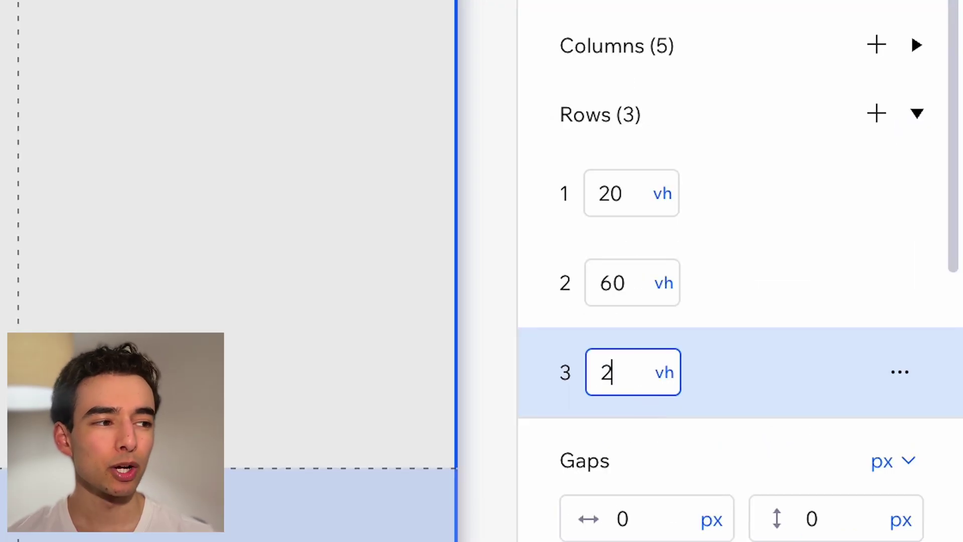
{"action": "type", "text": "0"}
{"action": "key", "text": "Return"}
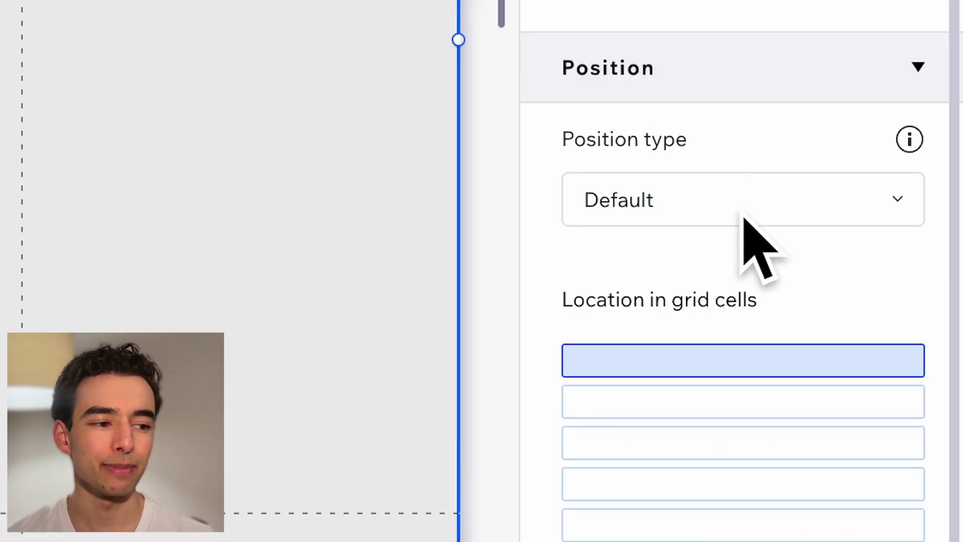
Step: Make the container sticky to the top and untick Keep in front
{"action": "left_click", "coordinate": [742, 212]}
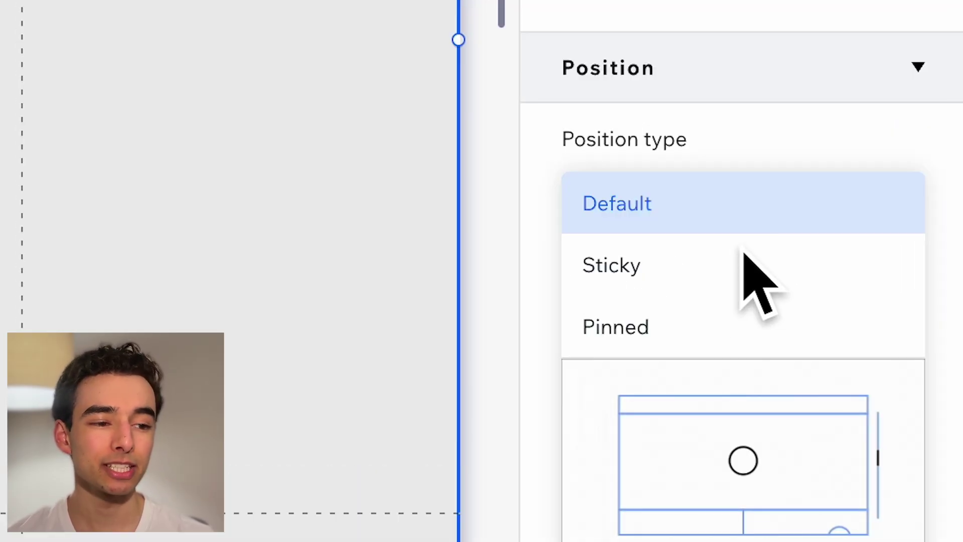
{"action": "left_click", "coordinate": [742, 265]}
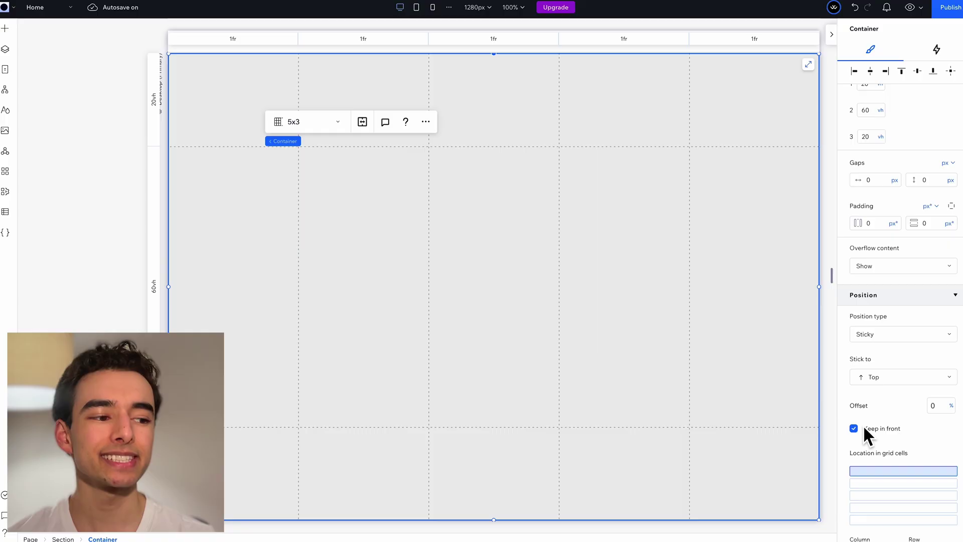
{"action": "left_click", "coordinate": [575, 516]}
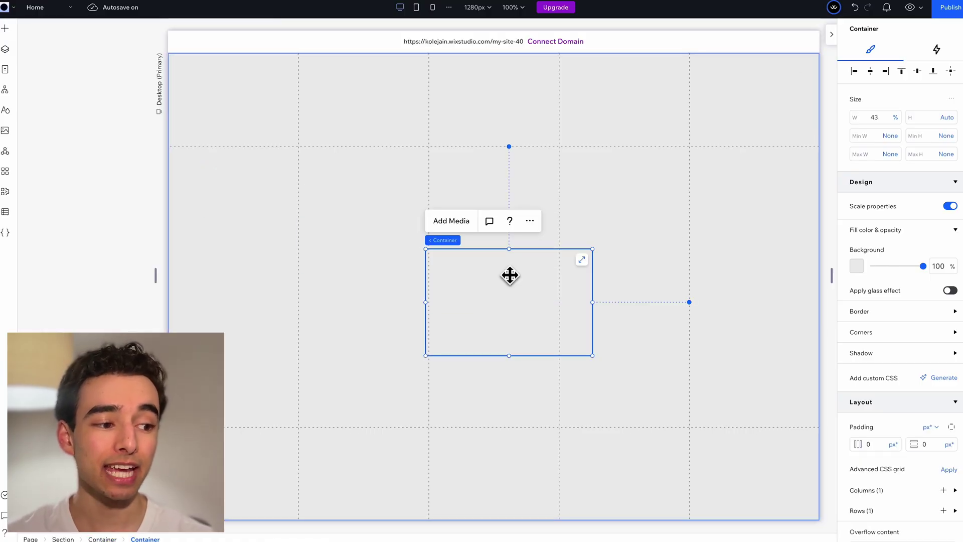
Step: Give the inner card container a 1 px border width and 1 px padding horizontally and vertically
{"action": "left_click", "coordinate": [941, 274]}
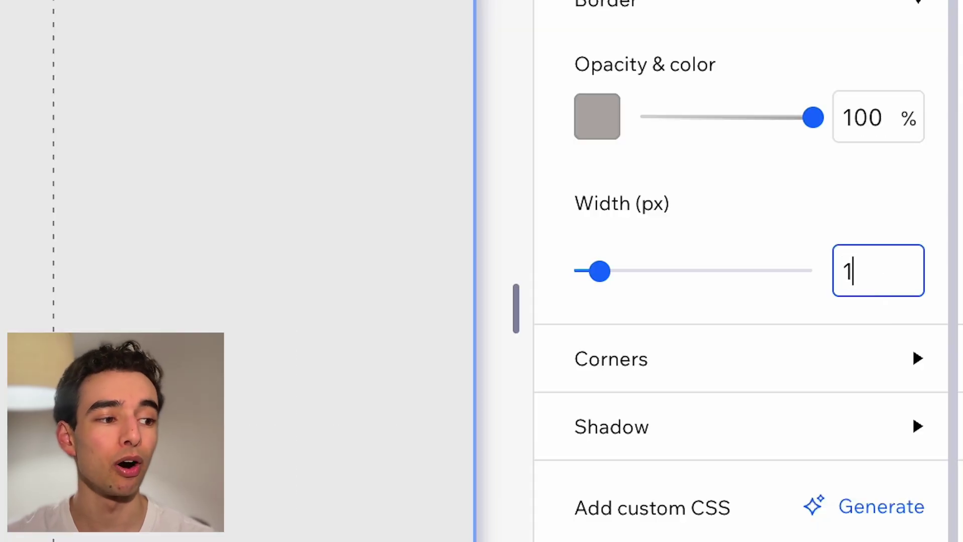
{"action": "scroll", "coordinate": [741, 271], "scroll_direction": "down", "scroll_amount": 5}
{"action": "left_click", "coordinate": [653, 281]}
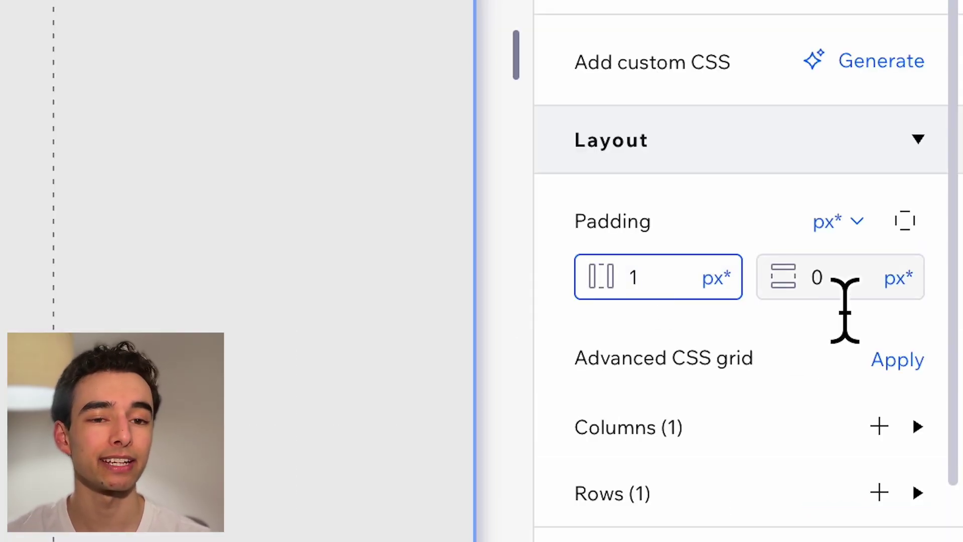
{"action": "left_click", "coordinate": [845, 296]}
Step: Drop a new container into the card and position it inside
{"action": "type", "text": "1"}
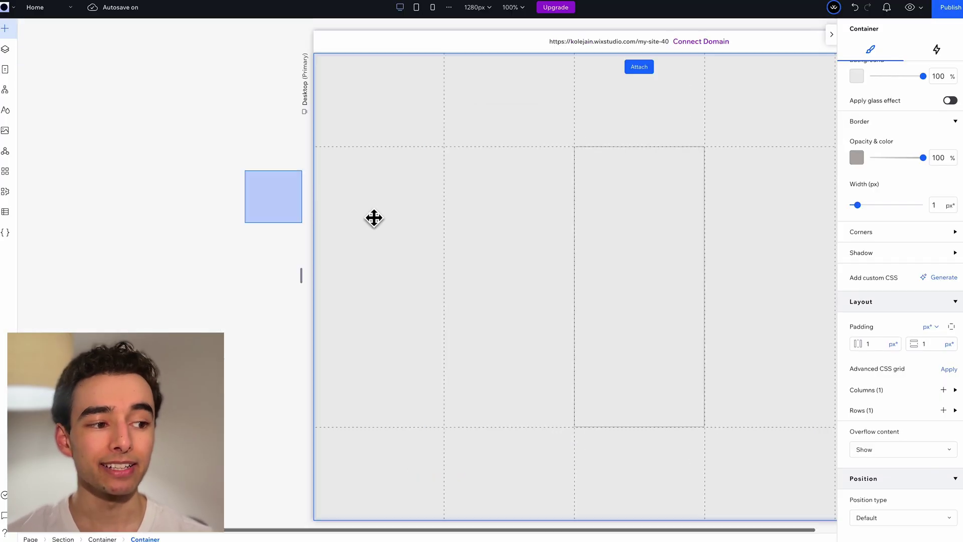
{"action": "left_click_drag", "start_coordinate": [375, 217], "coordinate": [490, 260]}
{"action": "left_click_drag", "start_coordinate": [828, 256], "coordinate": [686, 273]}
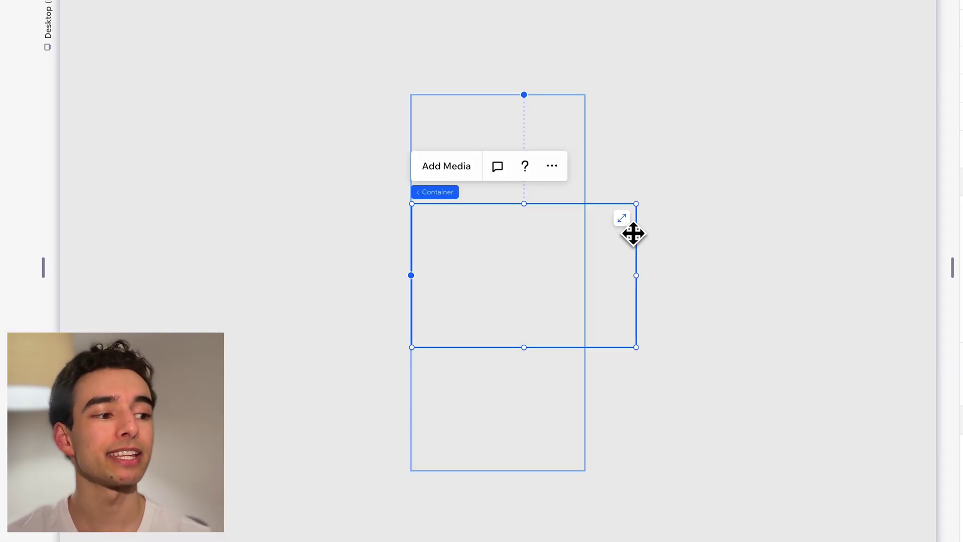
{"action": "left_click_drag", "start_coordinate": [623, 224], "coordinate": [502, 249]}
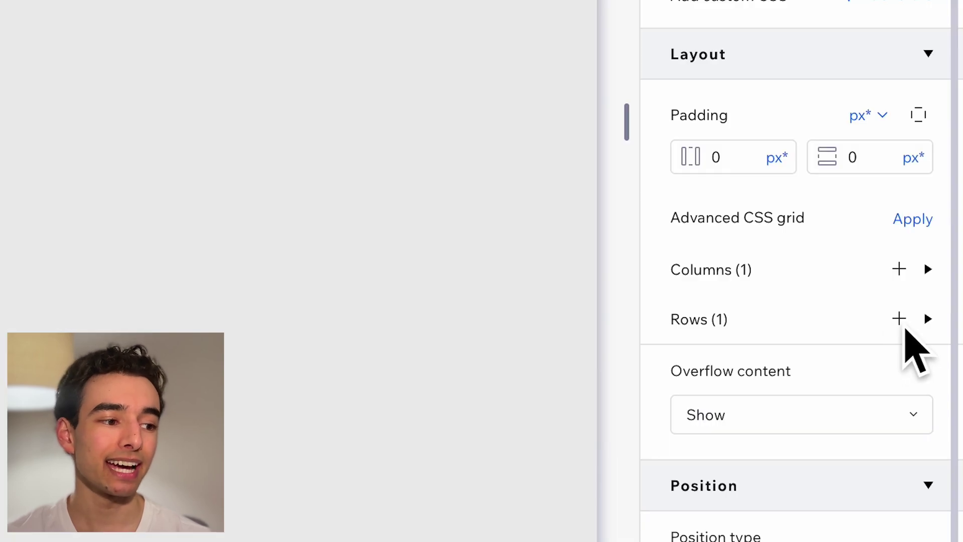
Step: Add a second row to the nested container and size it in Scale (px*) units
{"action": "left_click", "coordinate": [899, 320]}
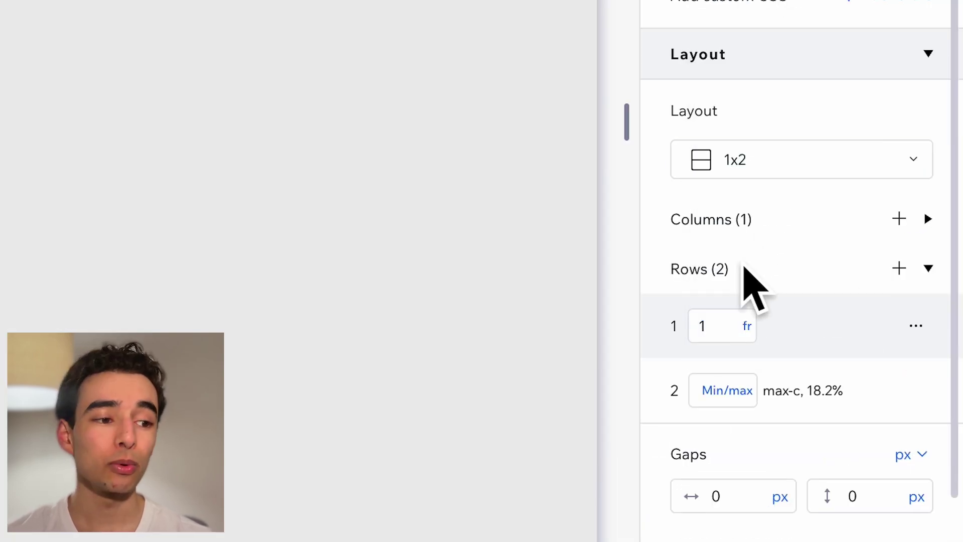
{"action": "left_click", "coordinate": [729, 391]}
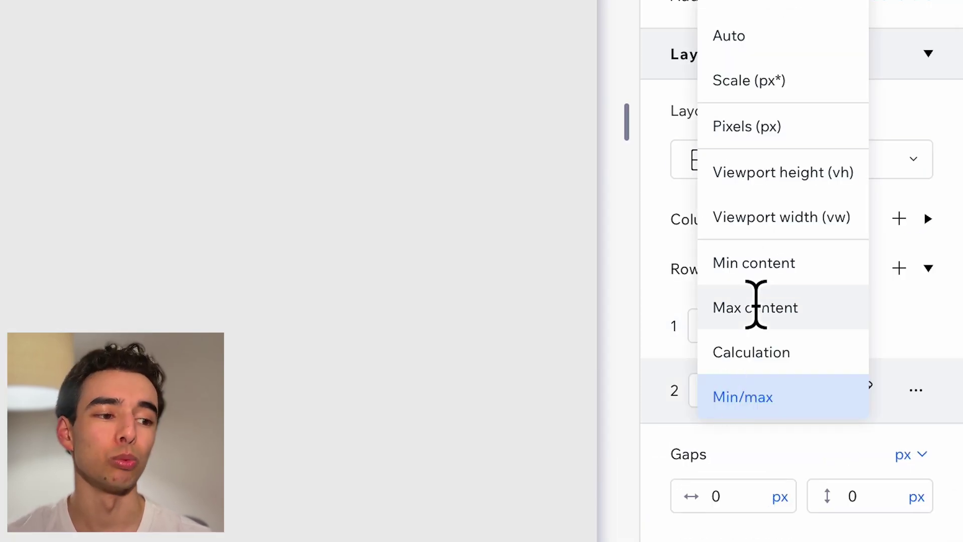
{"action": "left_click", "coordinate": [757, 81]}
{"action": "left_click", "coordinate": [731, 396]}
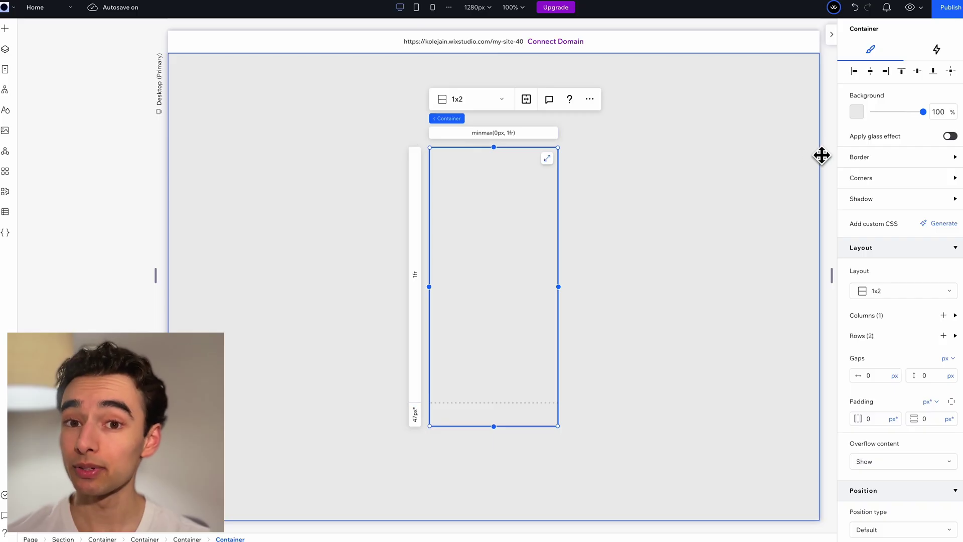
Step: Make the container background brown and add the model photo to the product card
{"action": "left_click", "coordinate": [859, 117]}
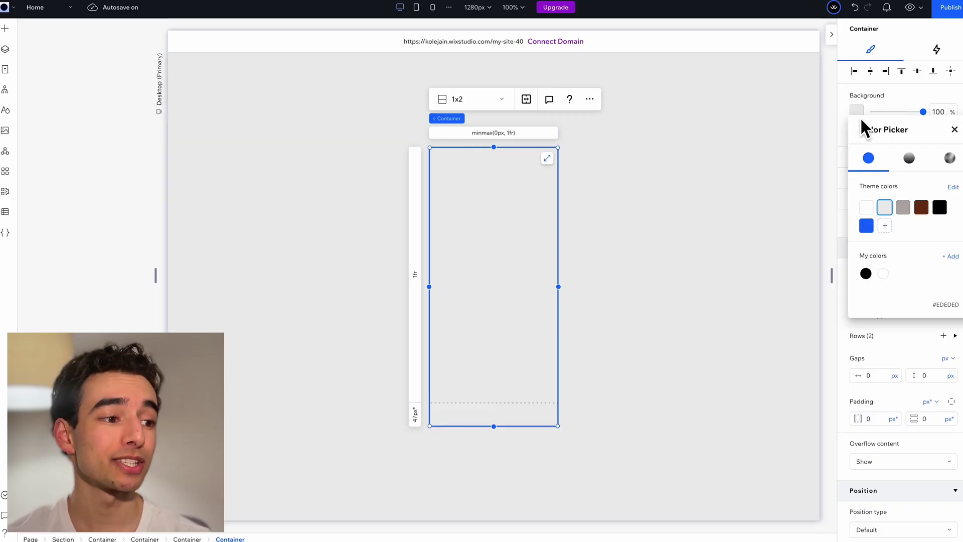
{"action": "left_click", "coordinate": [923, 209]}
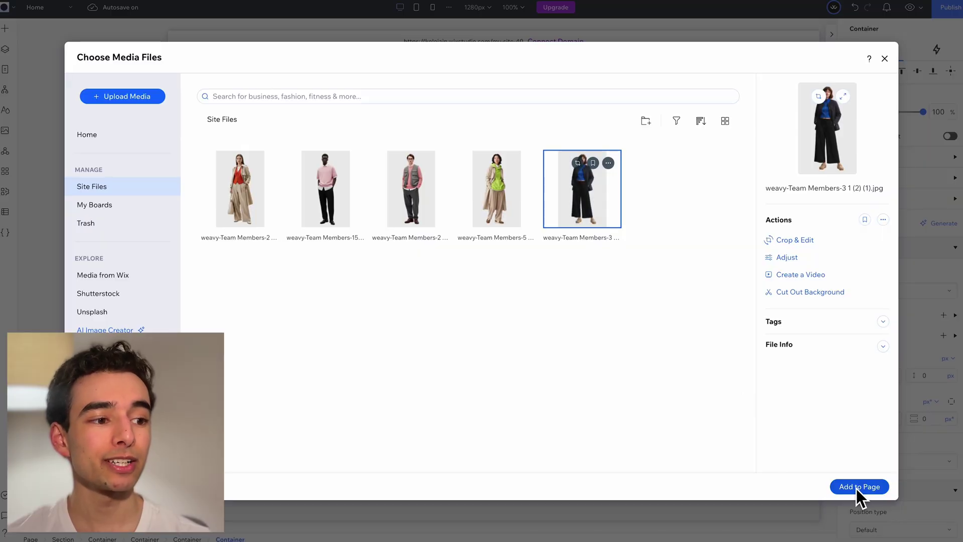
{"action": "left_click", "coordinate": [857, 488]}
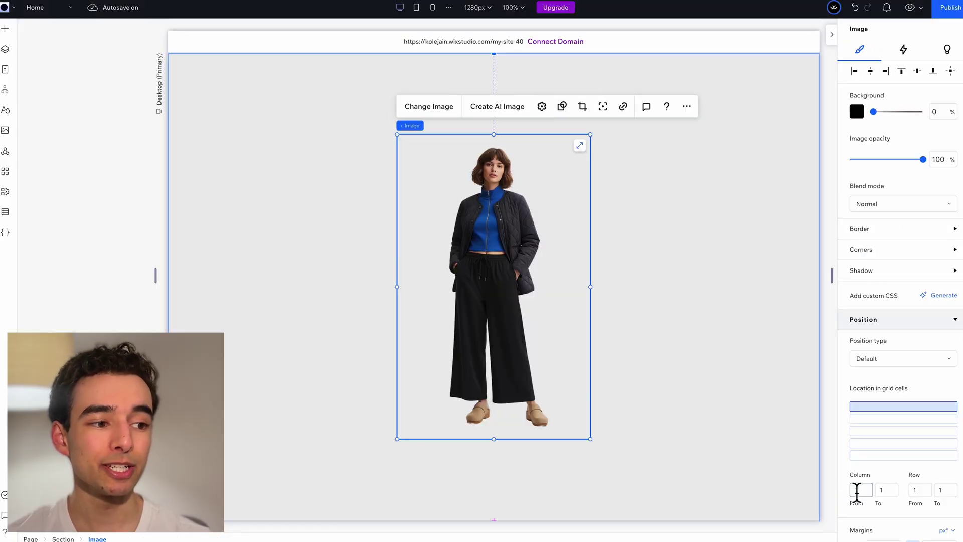
{"action": "left_click_drag", "start_coordinate": [537, 272], "coordinate": [512, 261]}
Step: Put the photo in the card's top row, fit its frame, and stretch the caption full width
{"action": "left_click", "coordinate": [866, 407]}
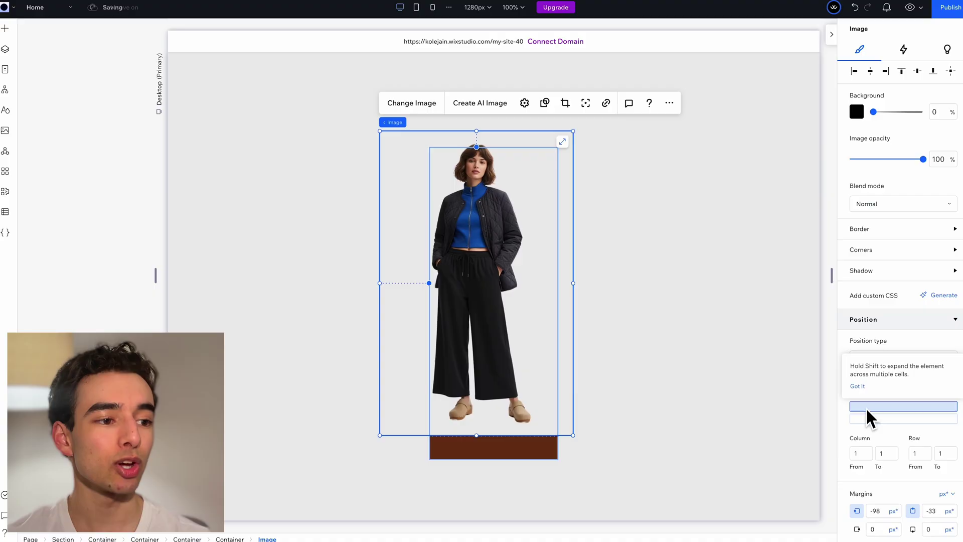
{"action": "left_click", "coordinate": [562, 141]}
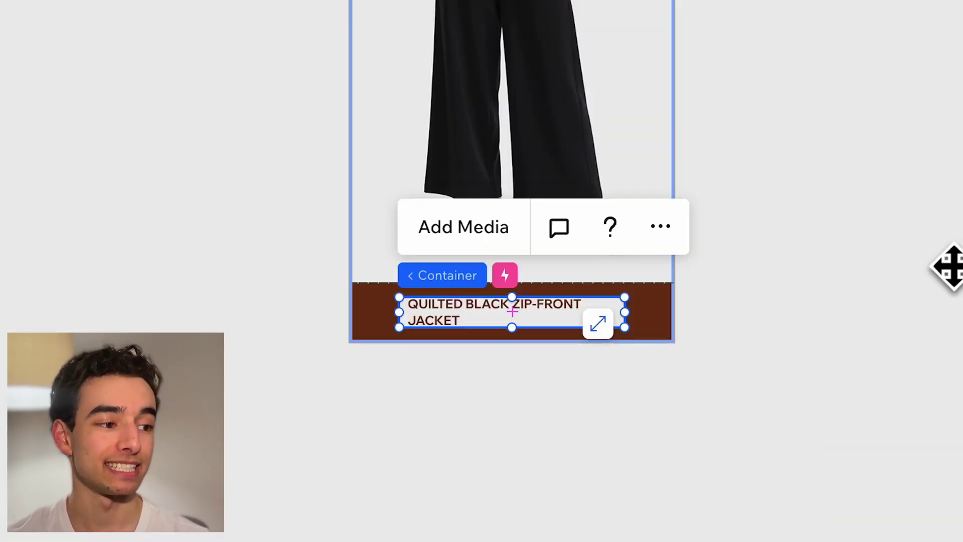
{"action": "left_click", "coordinate": [598, 324]}
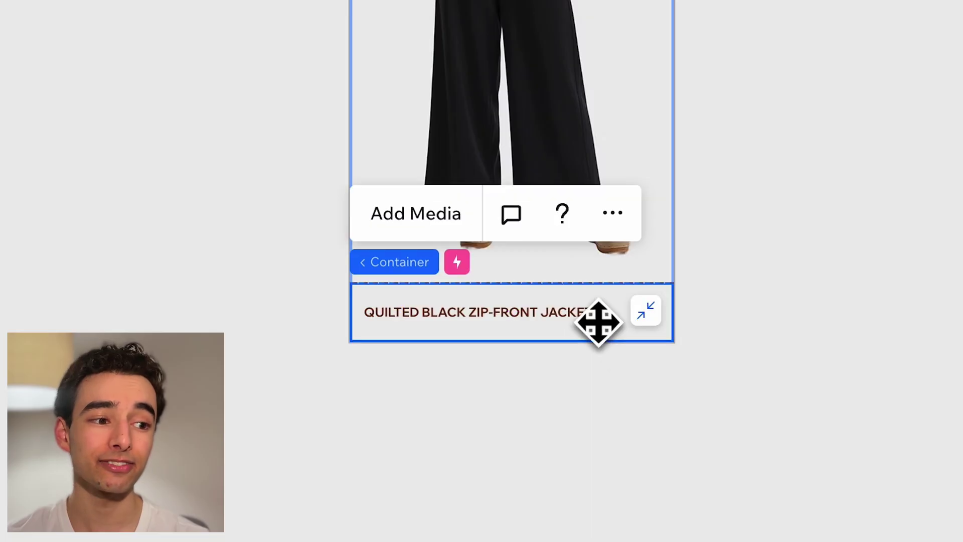
{"action": "left_click", "coordinate": [823, 369]}
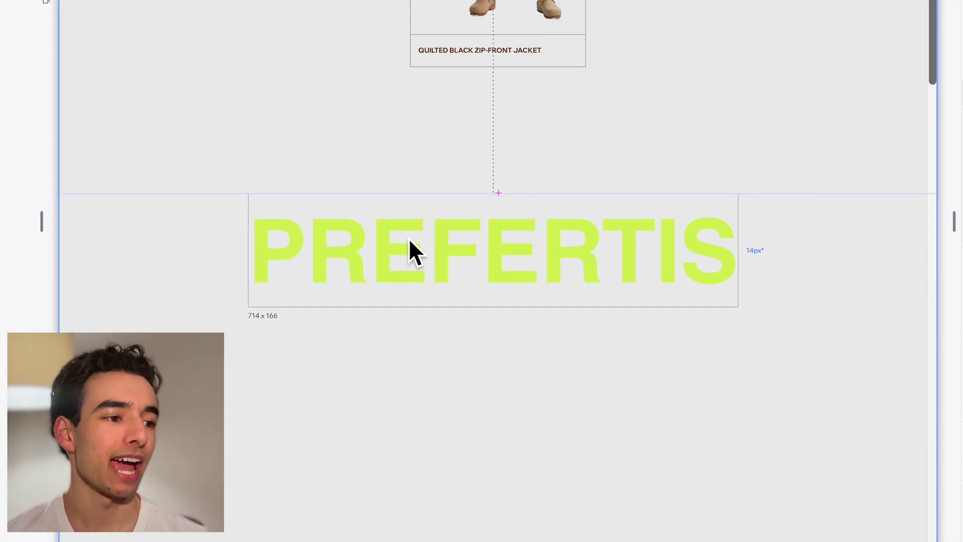
Step: Stack the PREFERTIS heading and FW26 Collection text vertically and wrap them in a container
{"action": "left_click", "coordinate": [408, 239]}
{"action": "left_click", "coordinate": [344, 301], "text": "shift"}
{"action": "left_click", "coordinate": [399, 155]}
{"action": "mouse_move", "coordinate": [451, 280]}
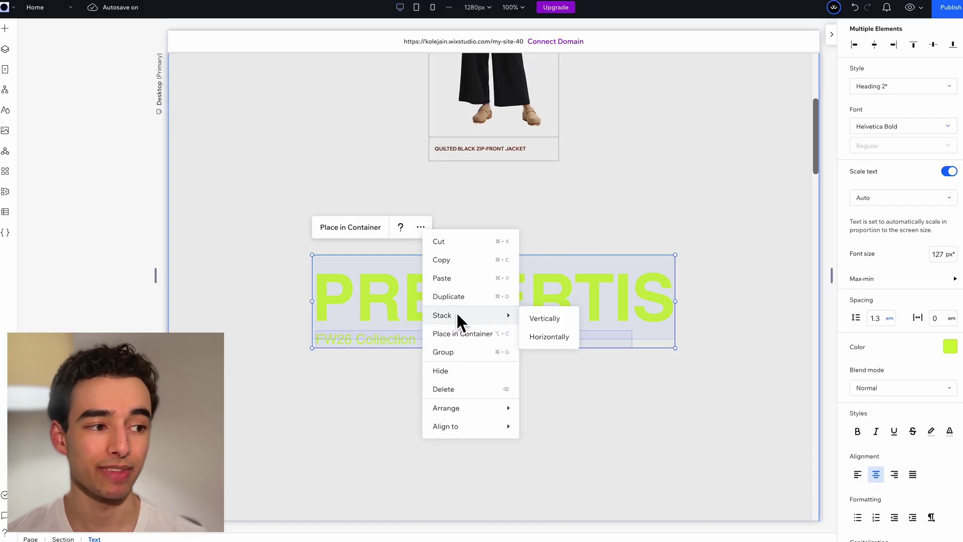
{"action": "left_click", "coordinate": [545, 318]}
{"action": "right_click", "coordinate": [527, 301]}
{"action": "left_click", "coordinate": [576, 125]}
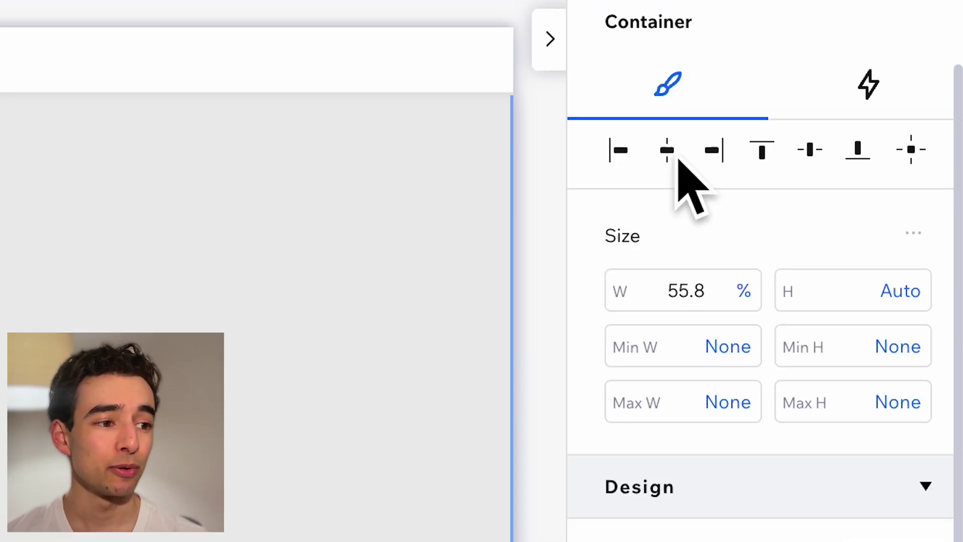
Step: Give the container a 35 vh top margin and make it sticky with a 35 vh offset
{"action": "scroll", "coordinate": [752, 301], "scroll_direction": "down", "scroll_amount": 10}
{"action": "left_click", "coordinate": [883, 220]}
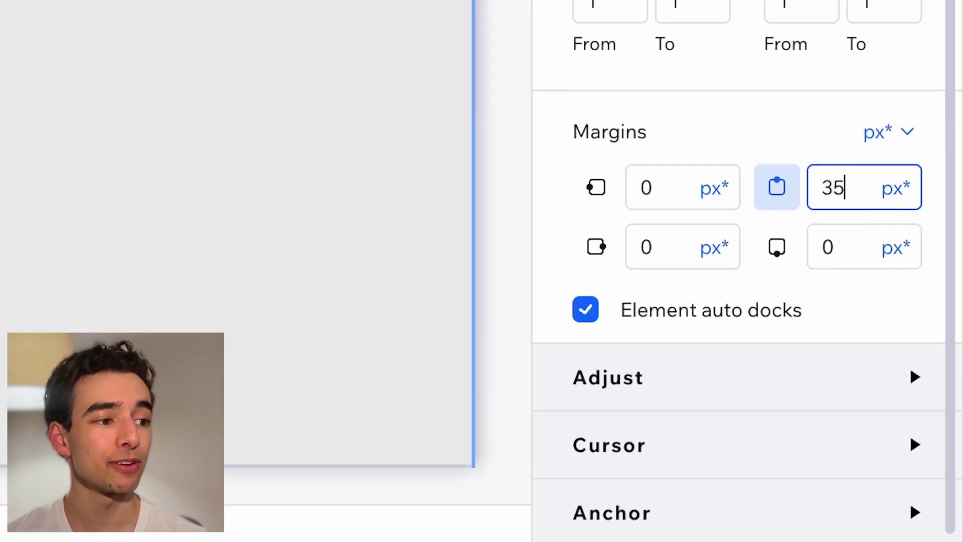
{"action": "key", "text": "Return"}
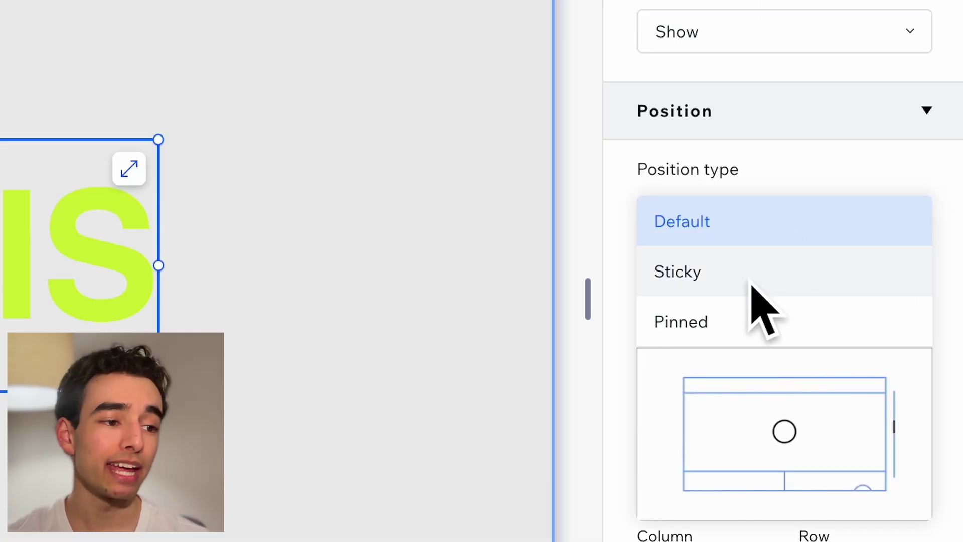
{"action": "left_click", "coordinate": [750, 279]}
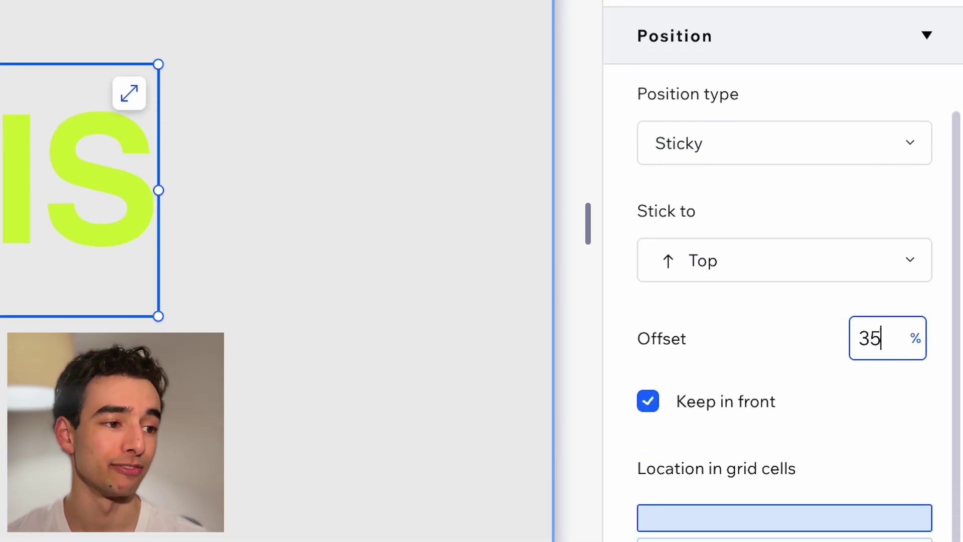
{"action": "type", "text": "vh"}
{"action": "key", "text": "Return"}
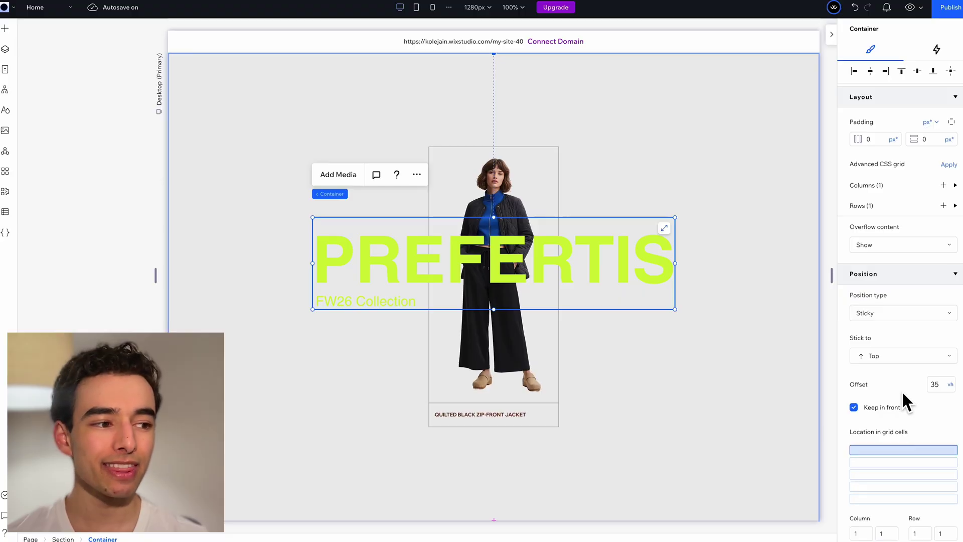
Step: Add an Out animation of type Shrink to the sticky PREFERTIS container
{"action": "left_click", "coordinate": [937, 50]}
{"action": "left_click", "coordinate": [864, 159]}
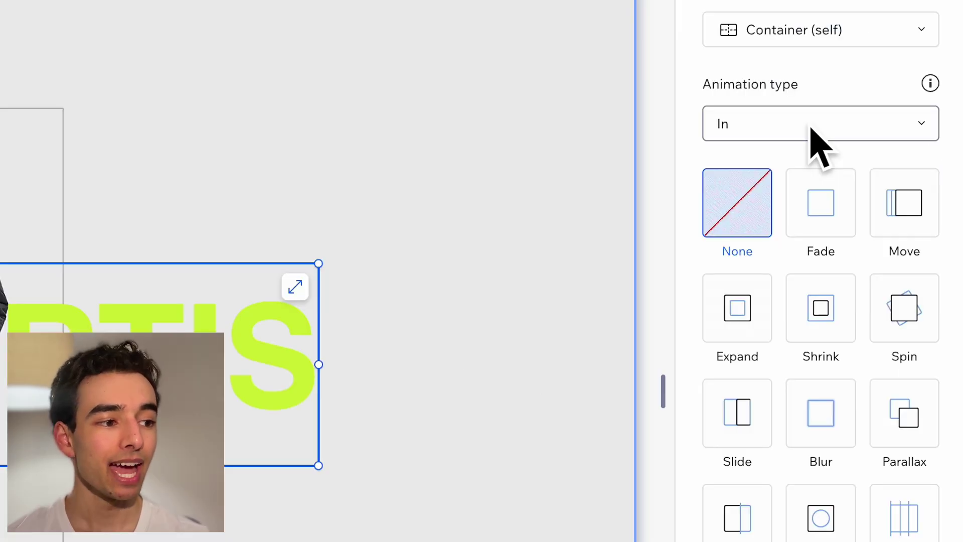
{"action": "left_click", "coordinate": [898, 155]}
{"action": "left_click", "coordinate": [892, 190]}
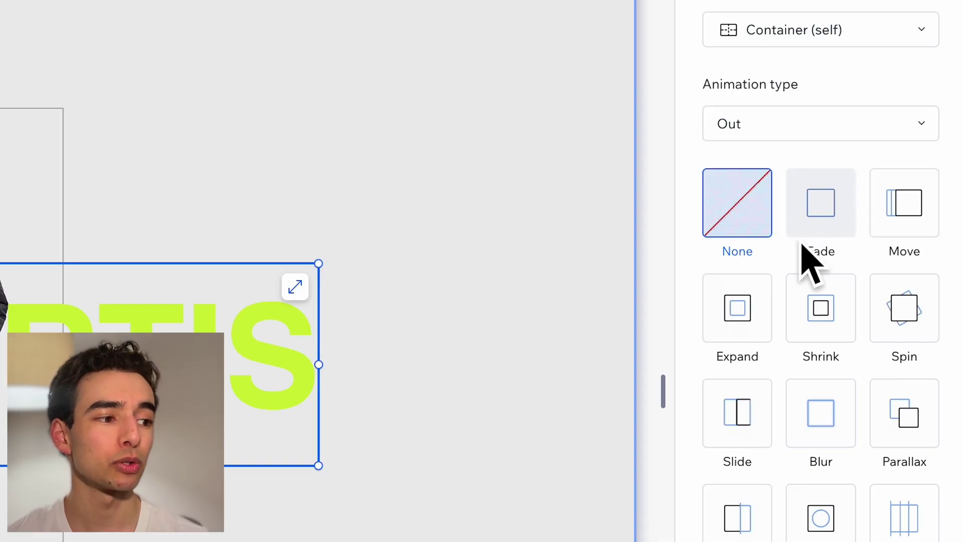
{"action": "left_click", "coordinate": [818, 327]}
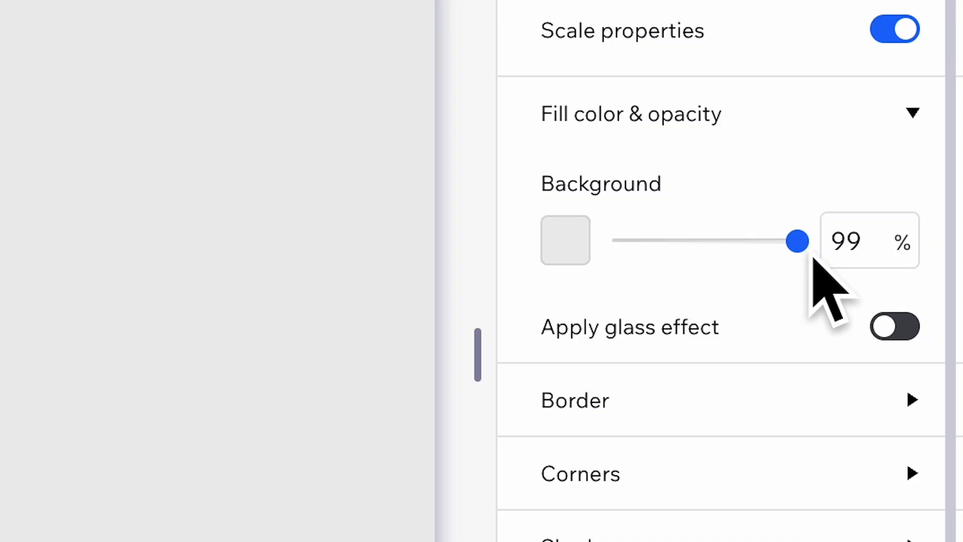
Step: Place a shape in the lower section at 28% fill opacity and give the heading stack a Fade Out animation
{"action": "left_click_drag", "start_coordinate": [811, 263], "coordinate": [622, 271]}
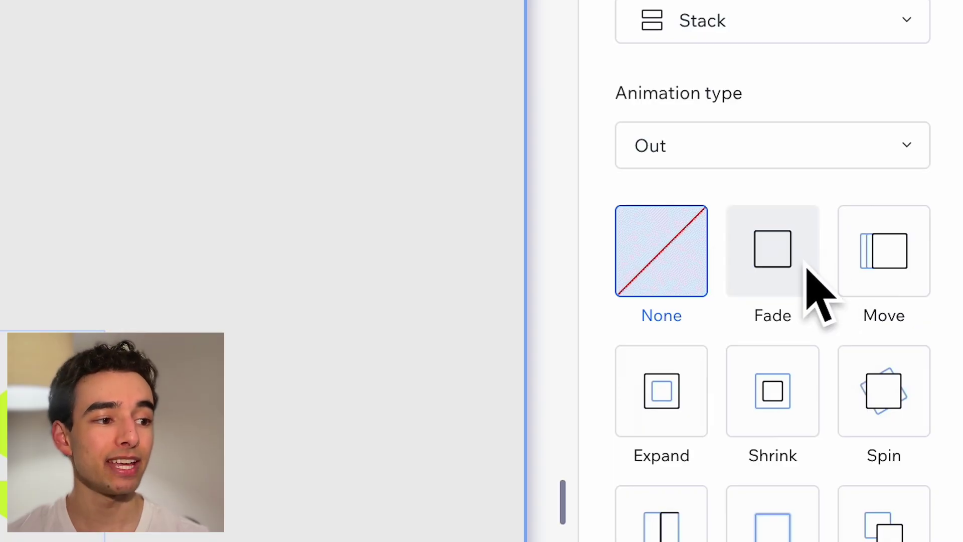
{"action": "left_click", "coordinate": [806, 267]}
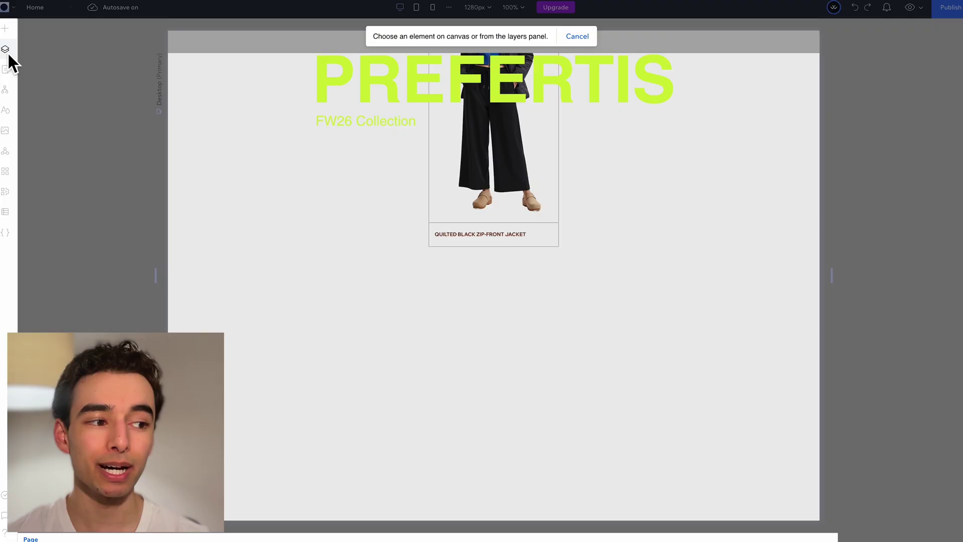
Step: Give the product card container an Out Fade animation with its range shortened to 22%
{"action": "left_click", "coordinate": [6, 51]}
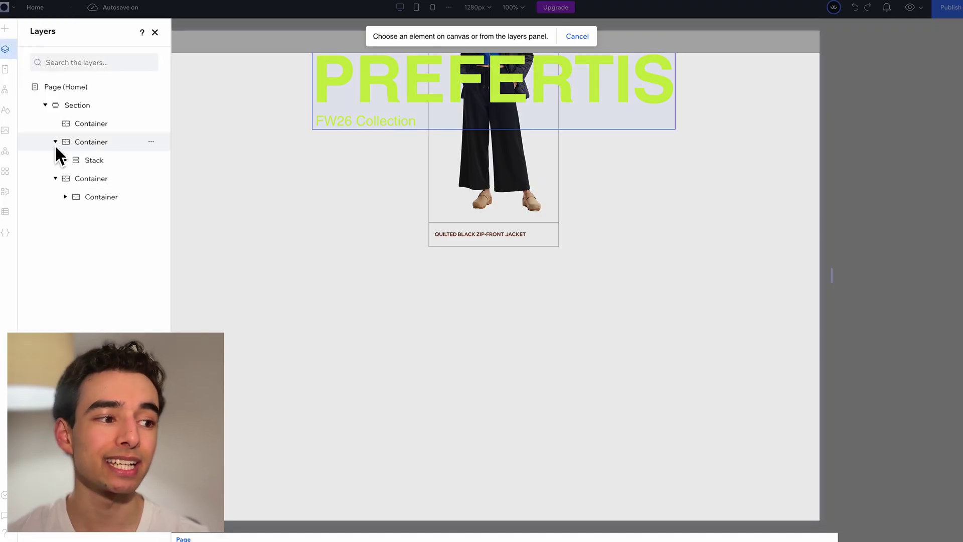
{"action": "left_click", "coordinate": [101, 161]}
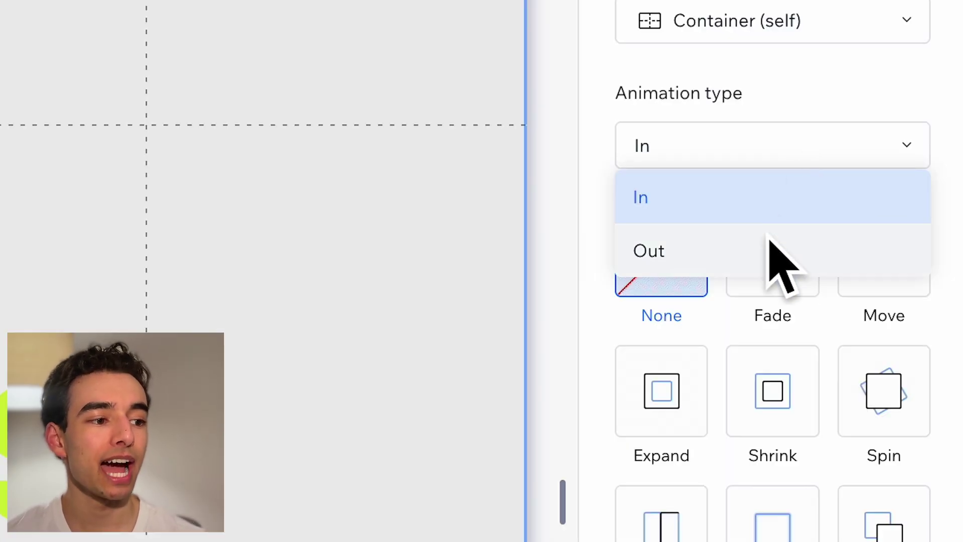
{"action": "left_click", "coordinate": [768, 241]}
{"action": "left_click", "coordinate": [766, 288]}
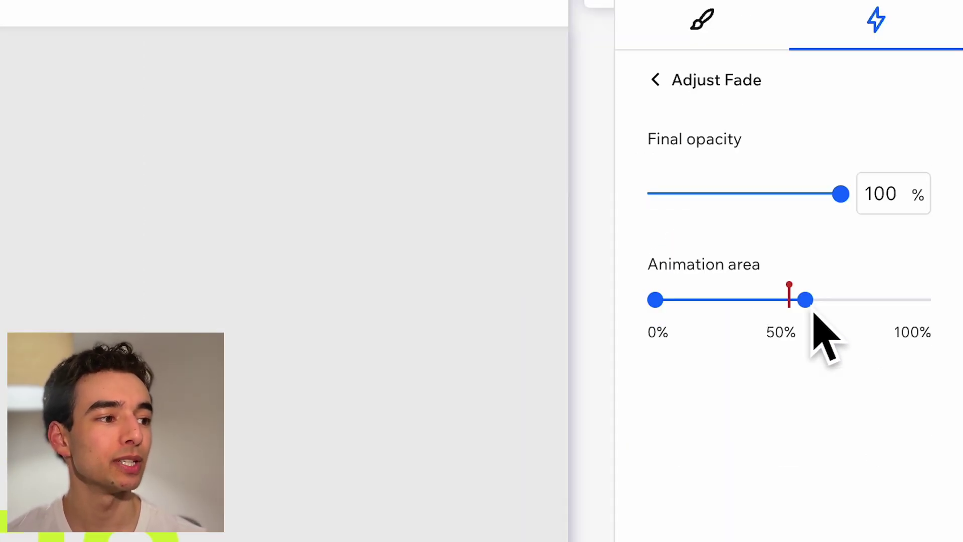
{"action": "left_click_drag", "start_coordinate": [814, 312], "coordinate": [725, 312]}
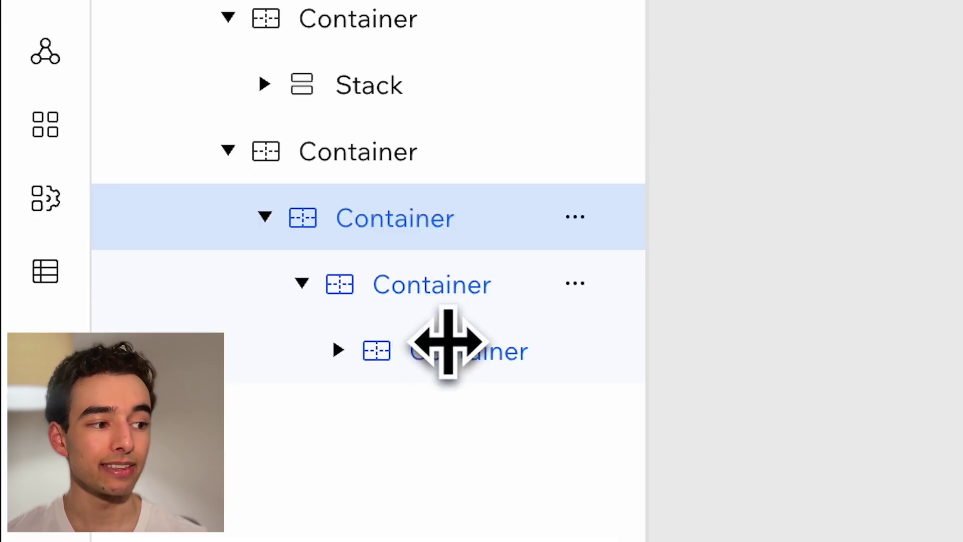
Step: Add Shrink animations to the next two nested containers, shortening their ranges to about 35%
{"action": "left_click", "coordinate": [456, 321]}
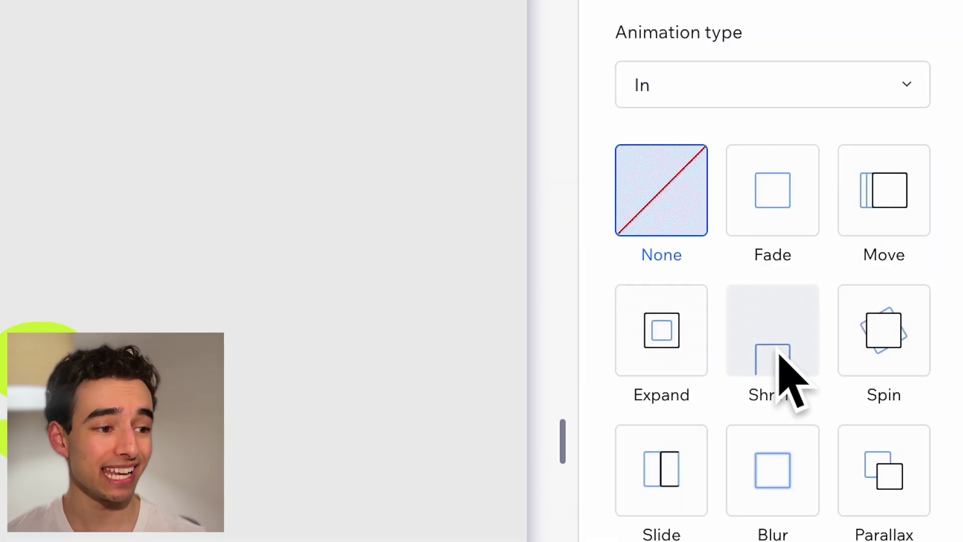
{"action": "left_click", "coordinate": [779, 349]}
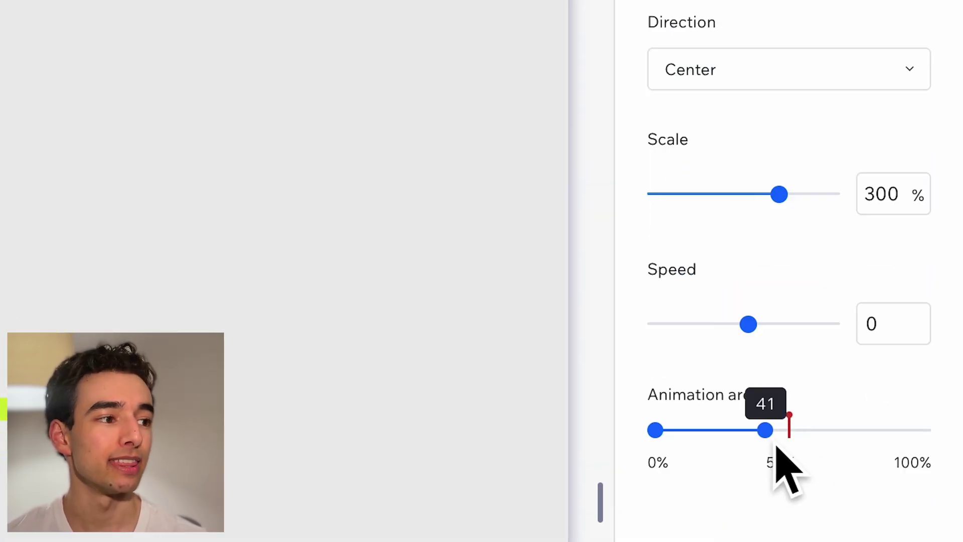
{"action": "left_click_drag", "start_coordinate": [776, 444], "coordinate": [762, 448]}
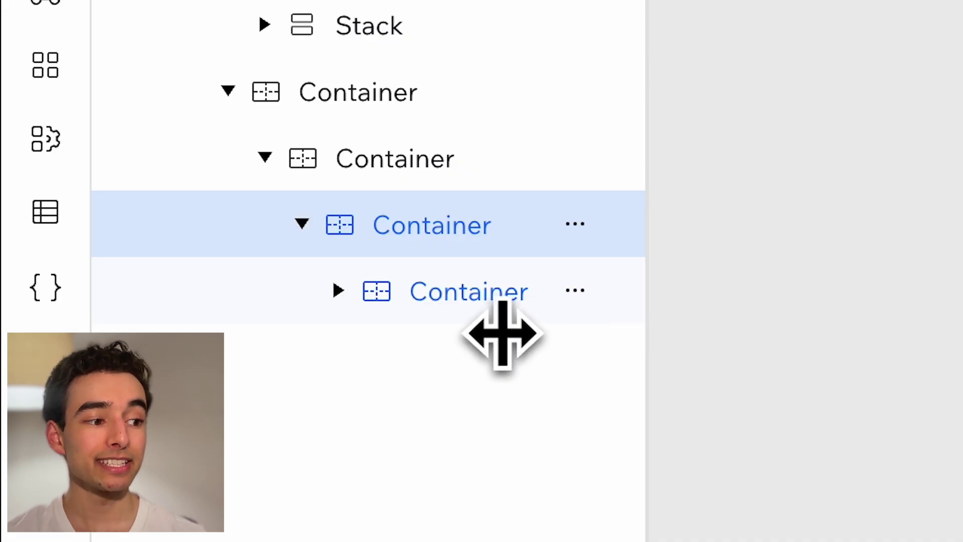
{"action": "left_click", "coordinate": [500, 326]}
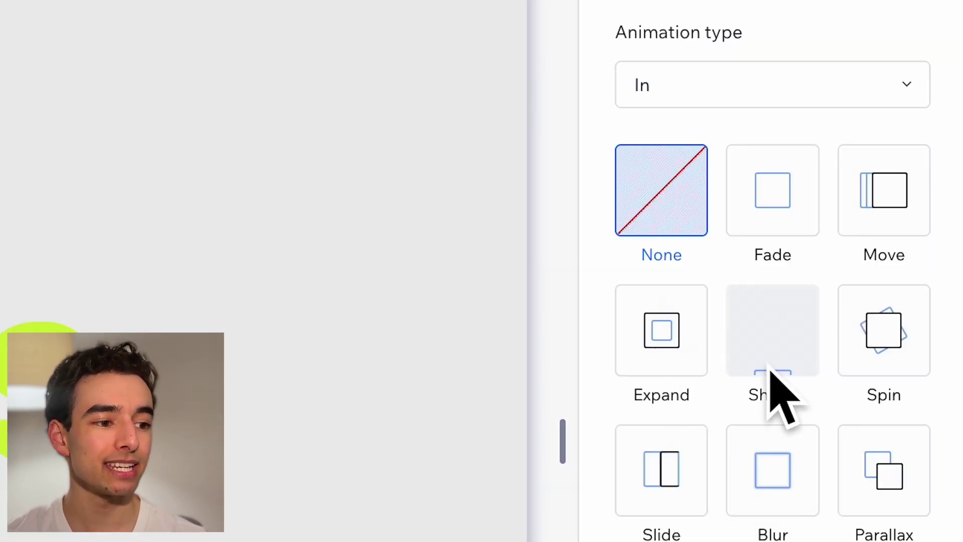
{"action": "left_click", "coordinate": [772, 366]}
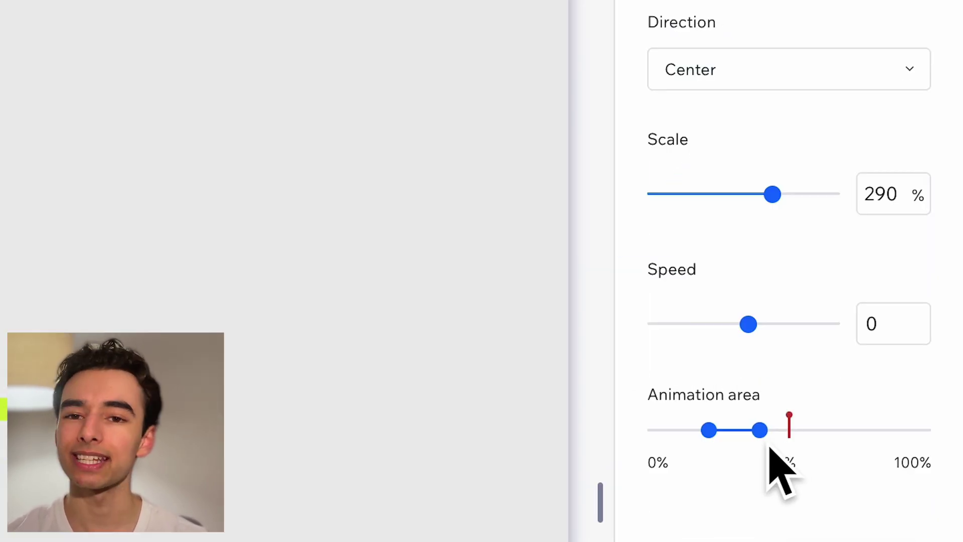
{"action": "left_click_drag", "start_coordinate": [768, 444], "coordinate": [759, 448]}
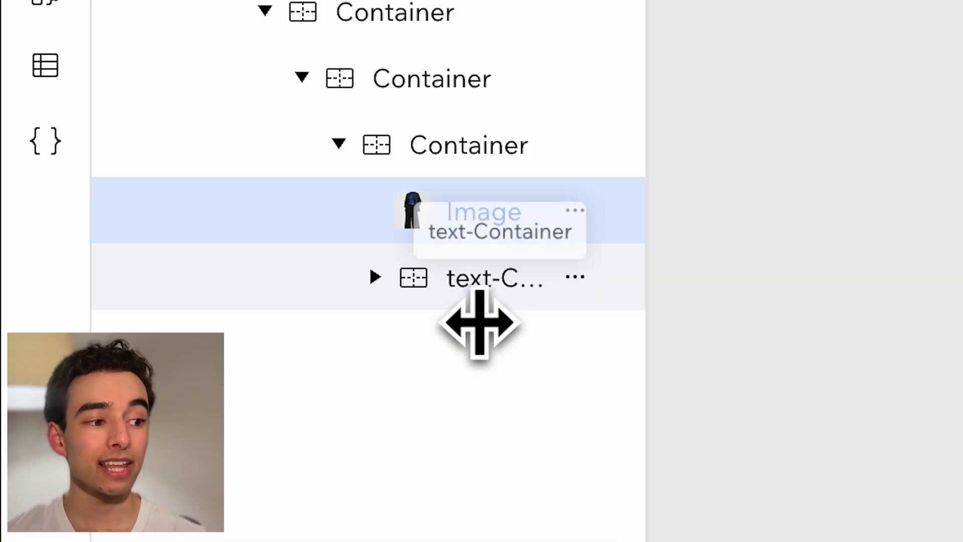
Step: Select the caption container and product image, trimming the image animation range to 41%
{"action": "left_click", "coordinate": [477, 321]}
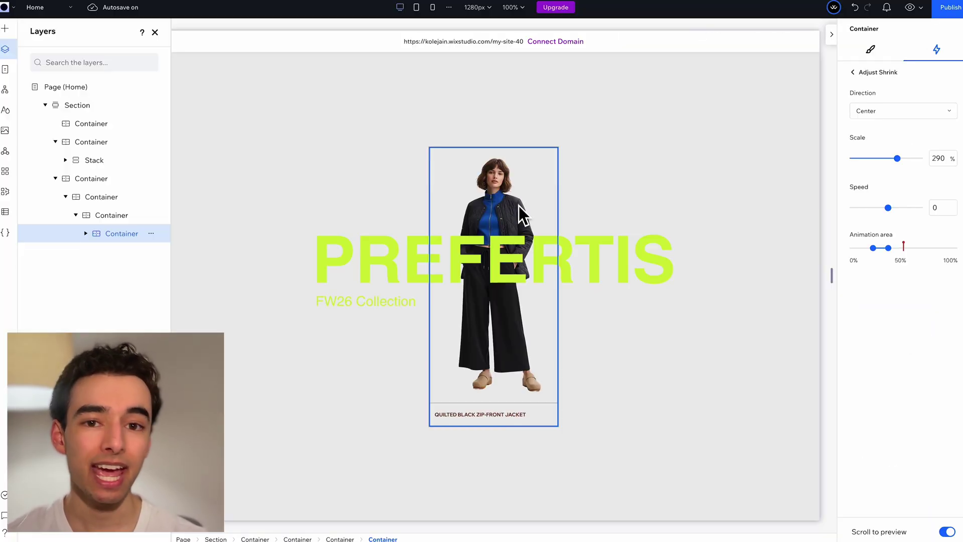
{"action": "left_click", "coordinate": [505, 203]}
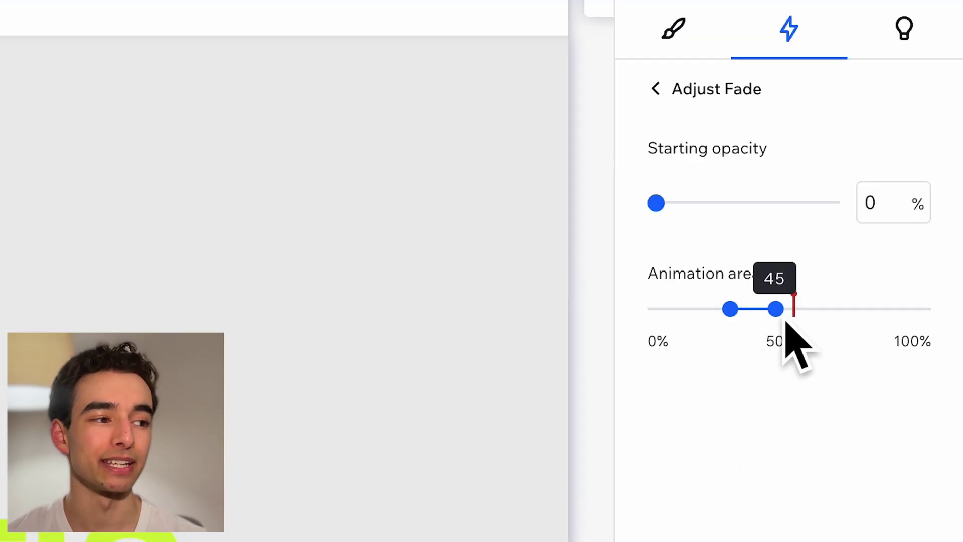
{"action": "left_click_drag", "start_coordinate": [786, 324], "coordinate": [776, 323]}
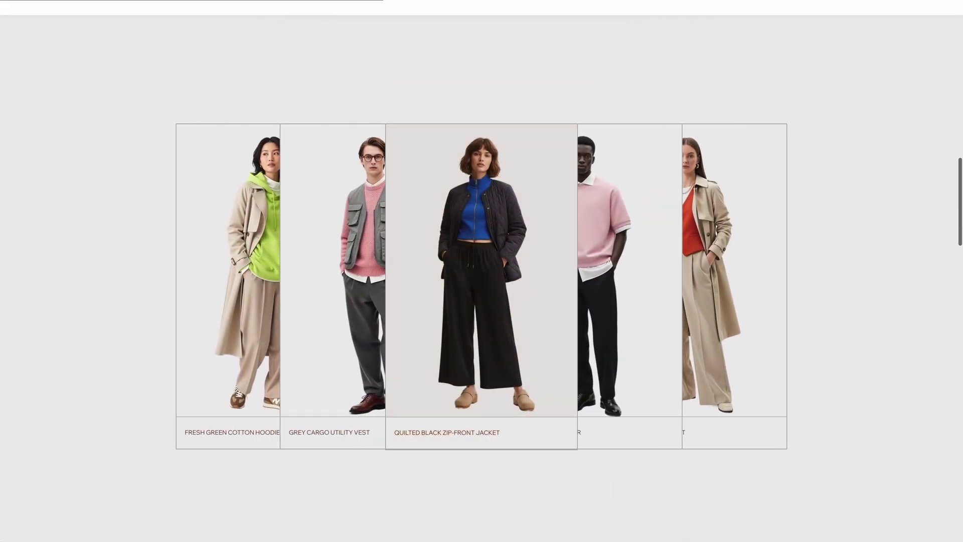
{"action": "scroll", "coordinate": [482, 278], "scroll_direction": "down", "scroll_amount": 10}
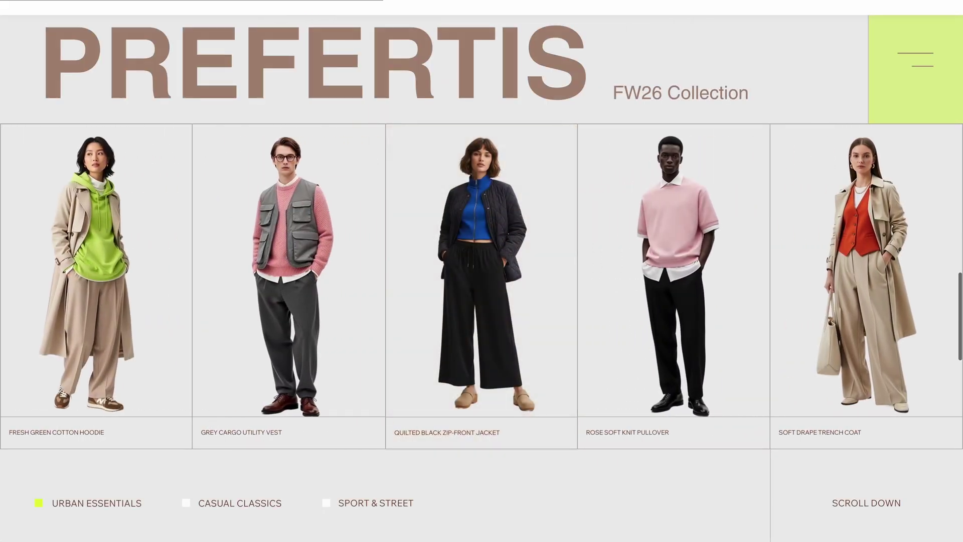
{"action": "scroll", "coordinate": [482, 278], "scroll_direction": "down", "scroll_amount": 10}
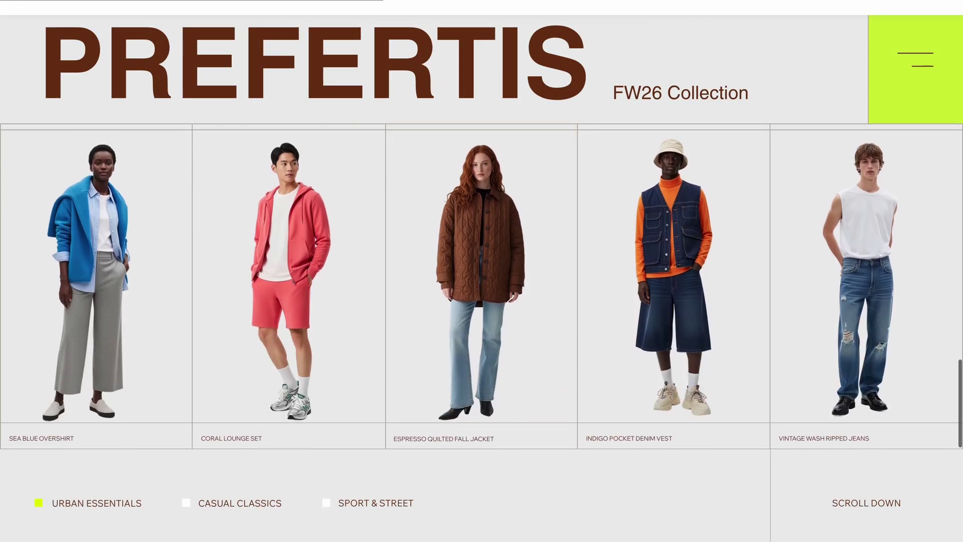
{"action": "scroll", "coordinate": [482, 278], "scroll_direction": "down", "scroll_amount": 10}
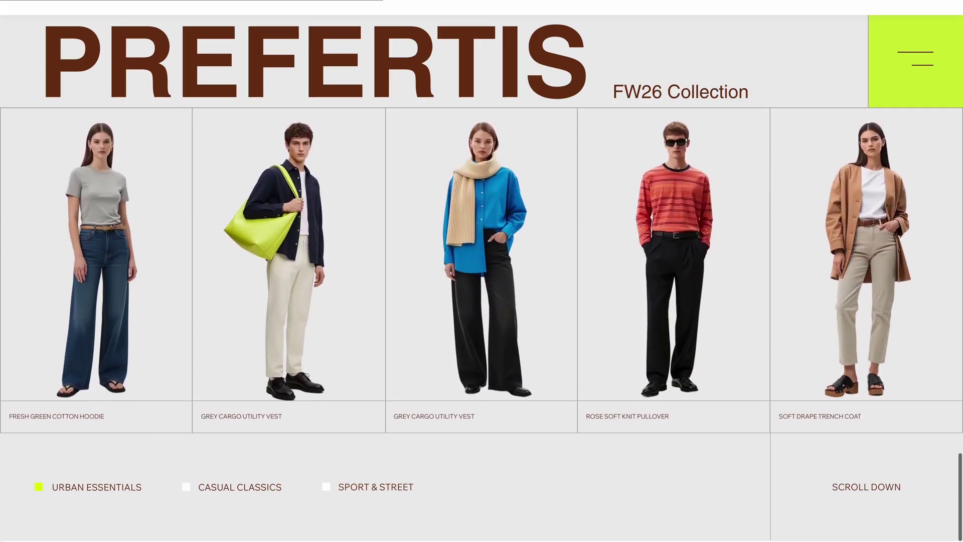